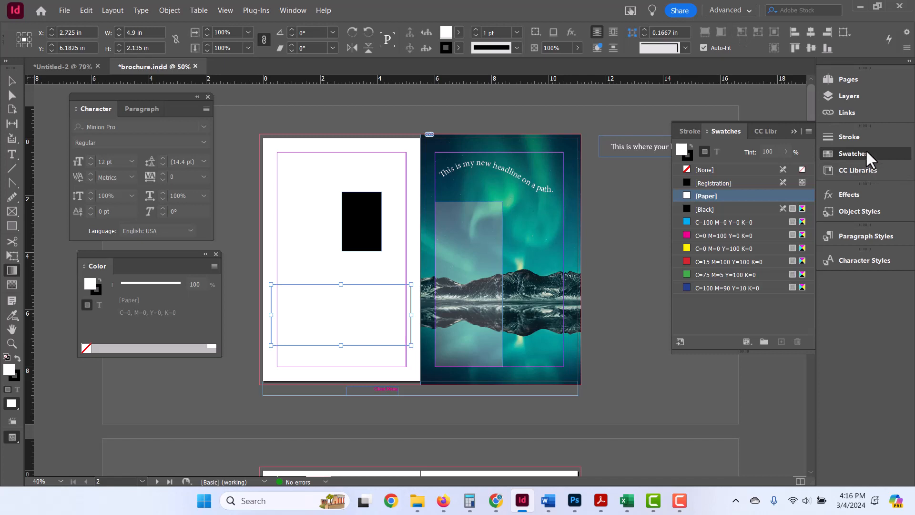
pyautogui.click(293, 10)
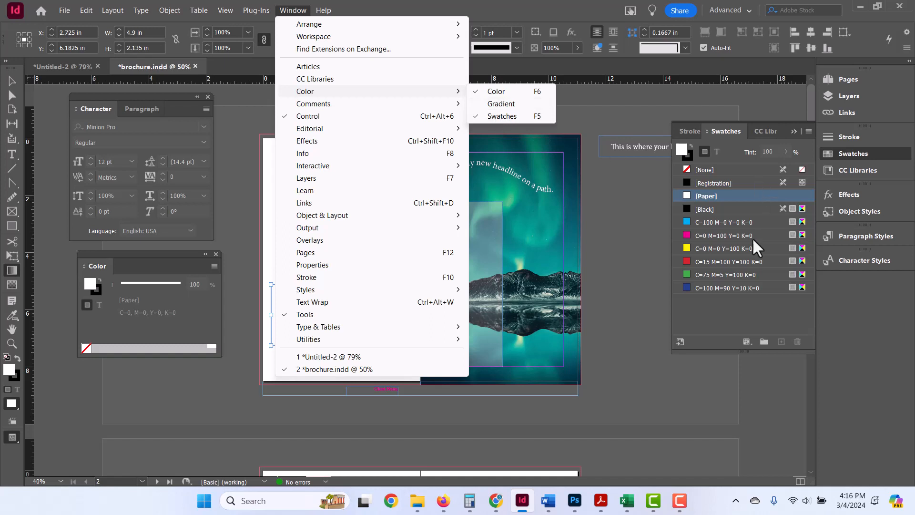
pyautogui.click(729, 315)
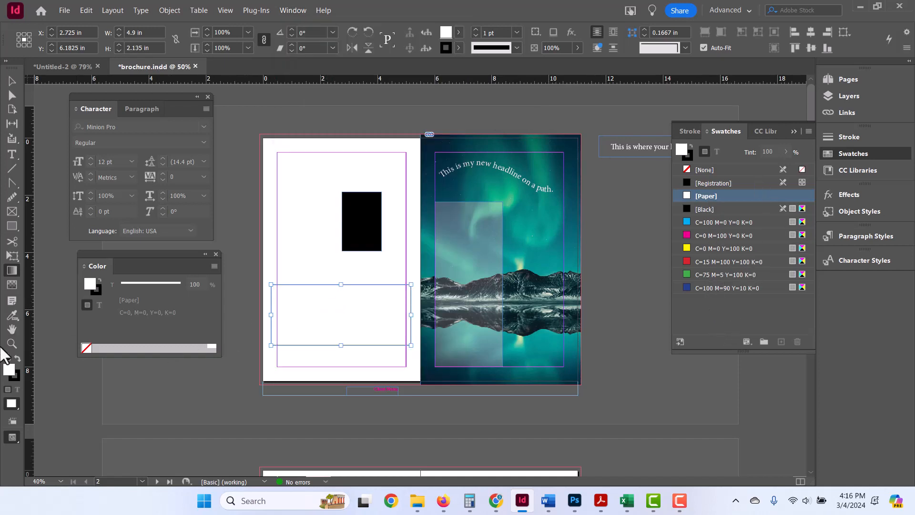
# Fill the wide white rectangle on the left page with the C=0 M=0 Y=100 K=0 yellow swatch.
pyautogui.click(11, 81)
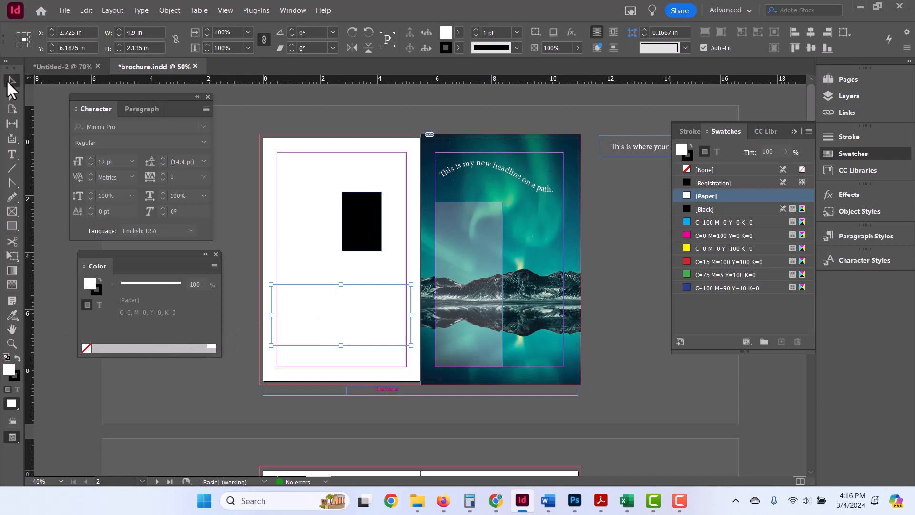
pyautogui.moveTo(329, 302); pyautogui.dragTo(327, 300)
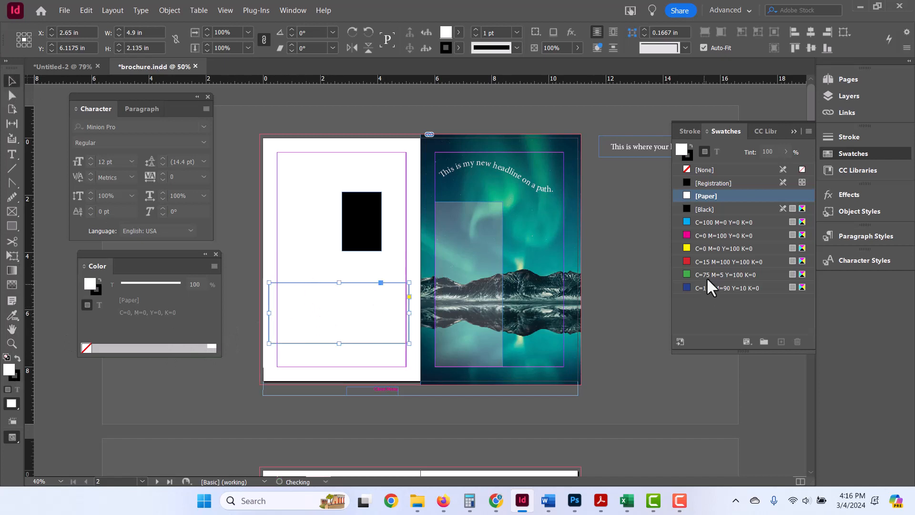
pyautogui.click(686, 244)
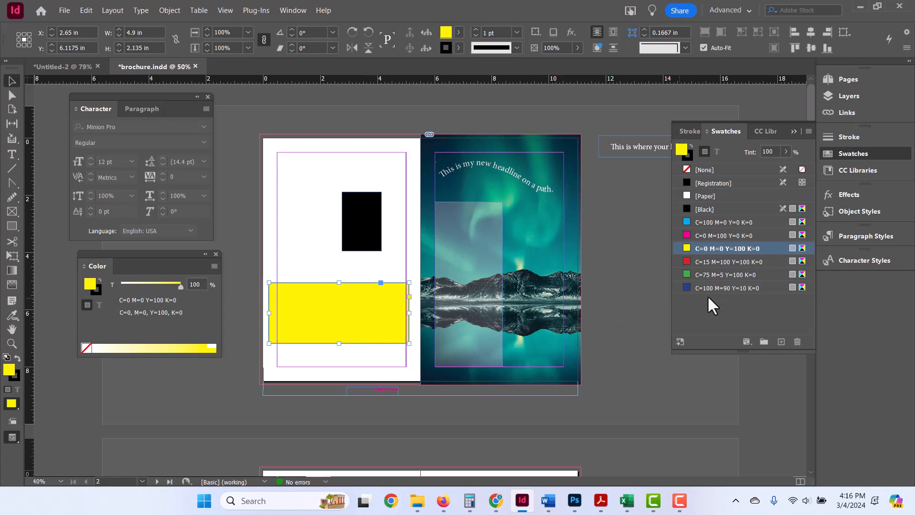
# Create a CMYK process swatch named Brand Orange with C=24, M=69, Y=100 and K=11 for the selected rectangle.
pyautogui.click(808, 132)
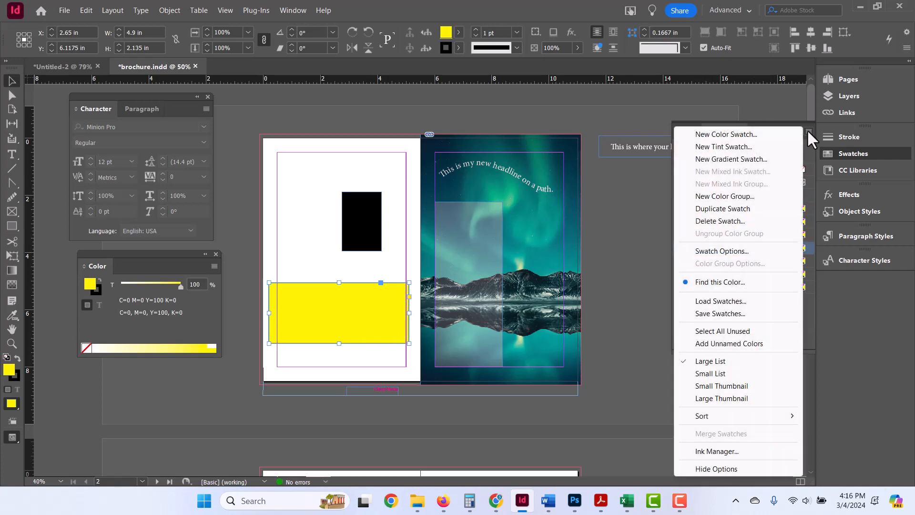
pyautogui.click(743, 136)
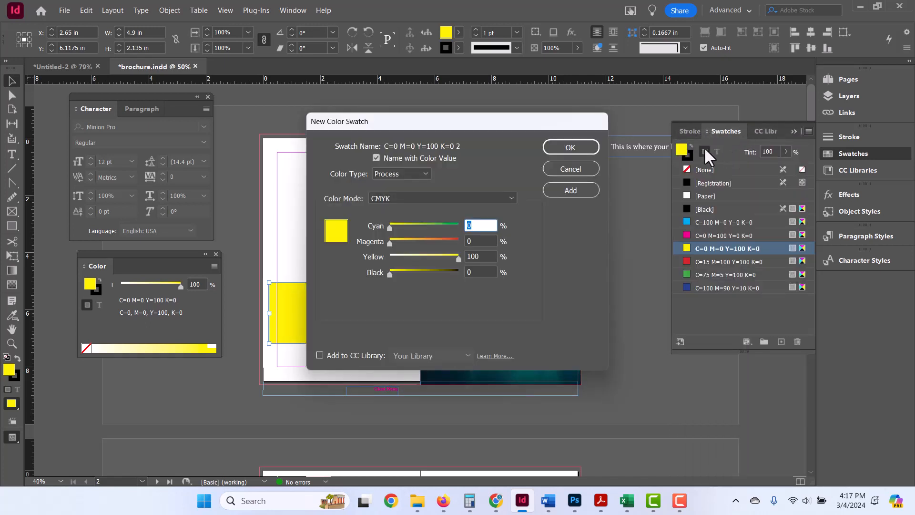
pyautogui.moveTo(386, 228); pyautogui.dragTo(436, 242)
pyautogui.click(396, 273)
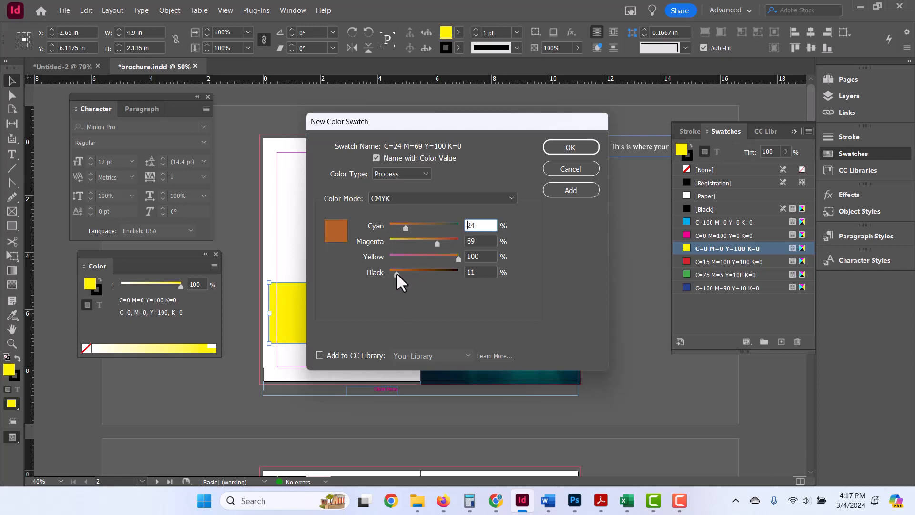
pyautogui.click(375, 157)
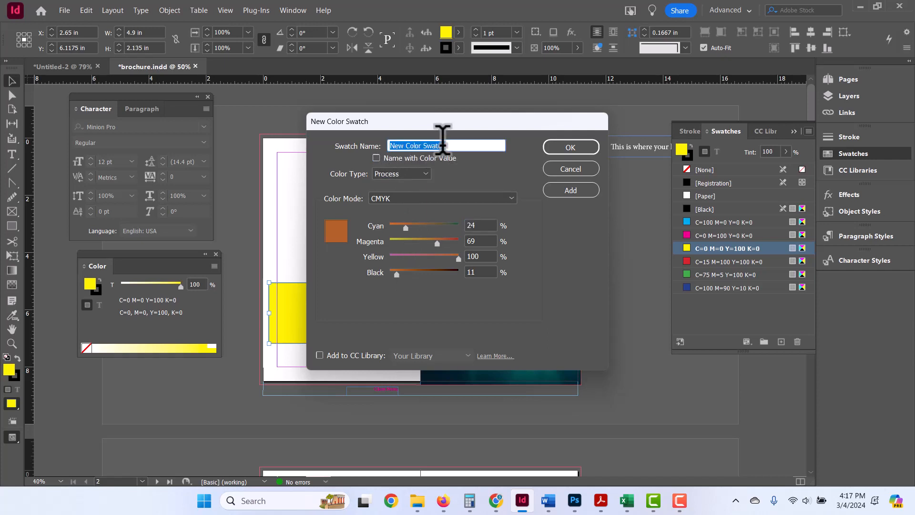
pyautogui.write('Brand Orange')
pyautogui.click(550, 150)
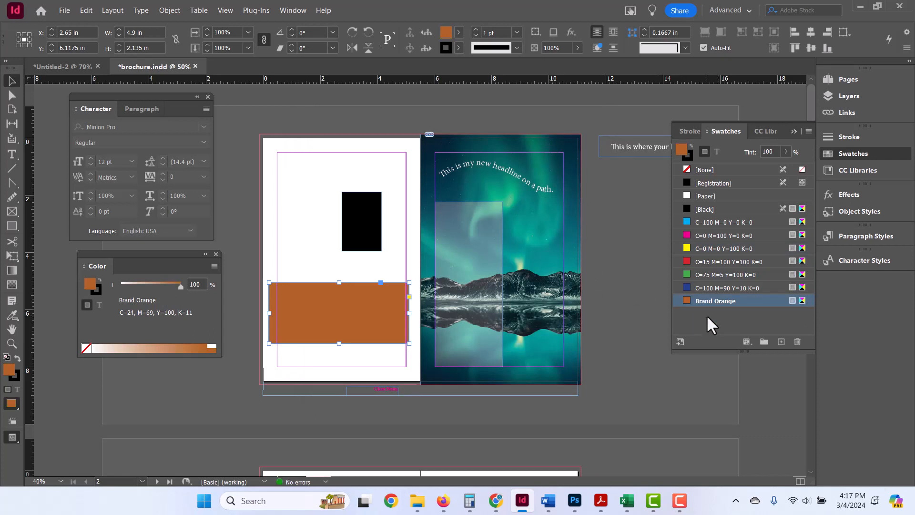
# Change the rectangle's fill in the Color Picker to a blue with hue 212, saturation 58 and brightness 80.
pyautogui.doubleClick(91, 284)
pyautogui.moveTo(585, 257)
pyautogui.mouseDown()
pyautogui.moveTo(613, 286)
pyautogui.moveTo(629, 273)
pyautogui.moveTo(607, 235)
pyautogui.mouseUp()
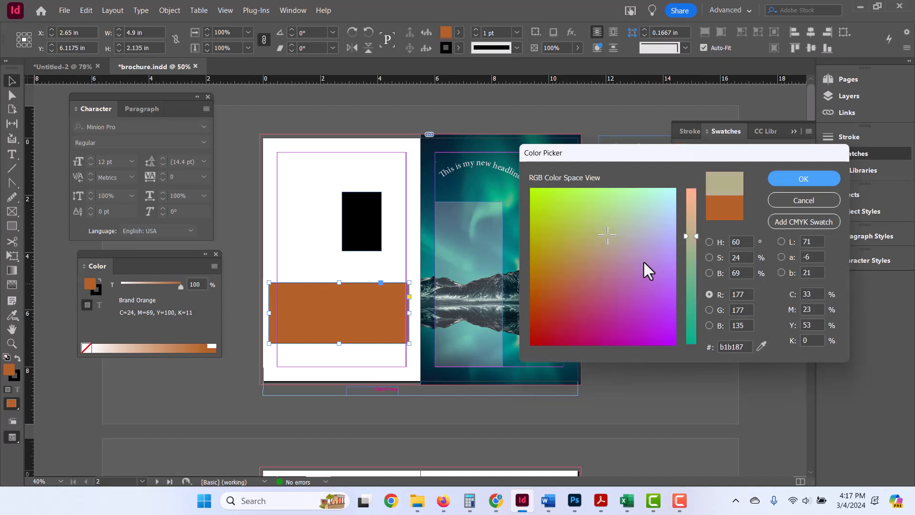
pyautogui.click(709, 241)
pyautogui.click(691, 251)
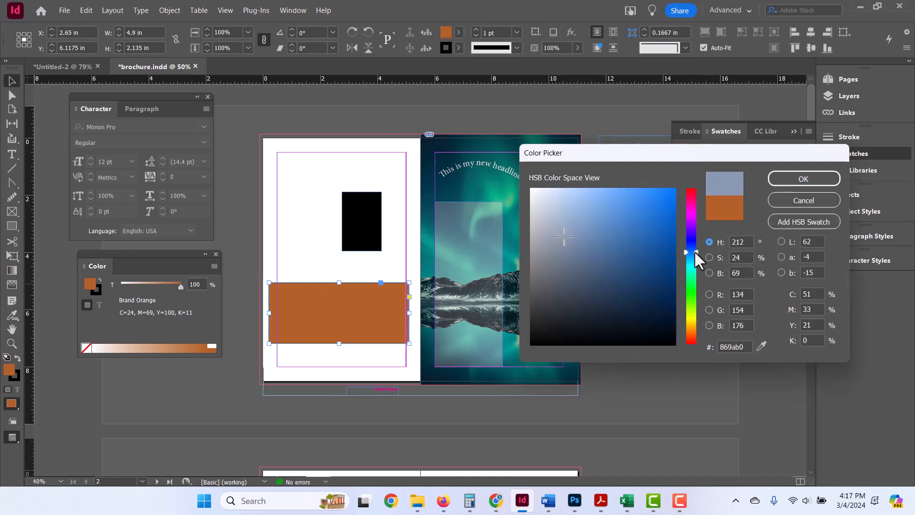
pyautogui.click(614, 220)
pyautogui.click(782, 179)
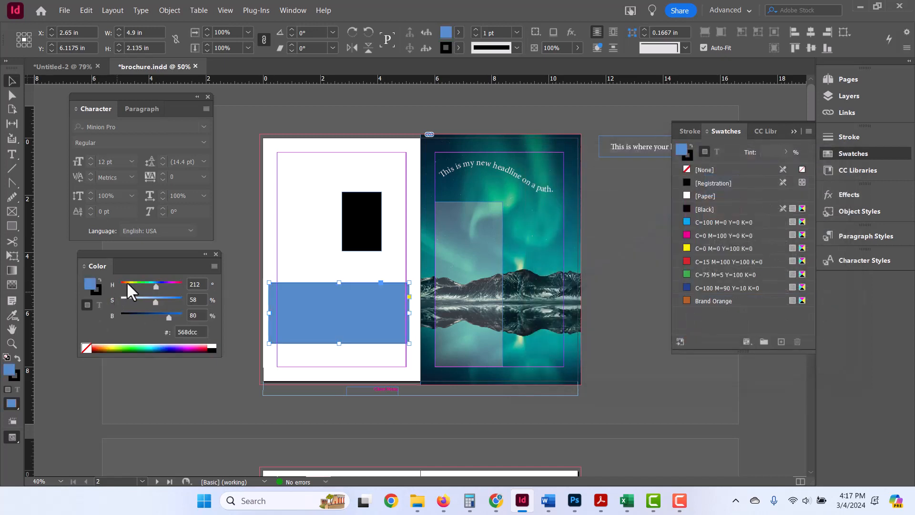
# Save the blue fill as a swatch, name it Brand Blue and convert its color mode to CMYK.
pyautogui.click(780, 342)
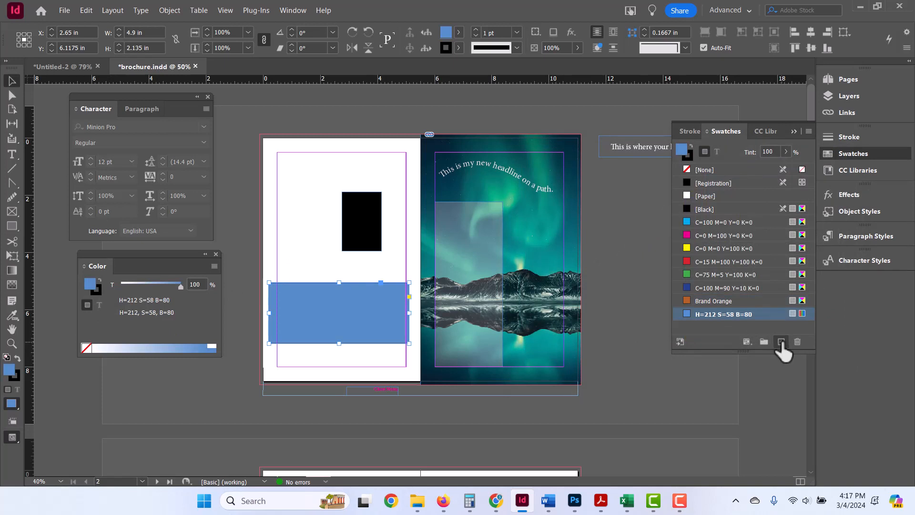
pyautogui.doubleClick(714, 314)
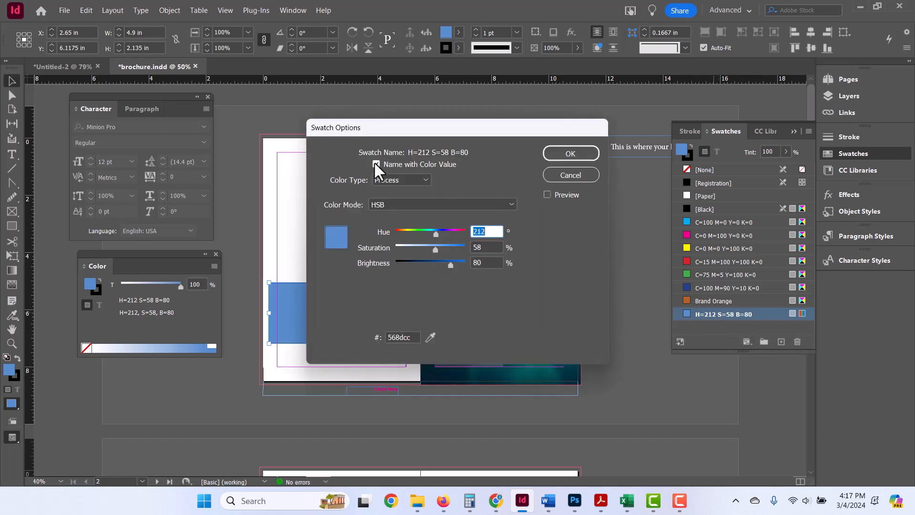
pyautogui.click(376, 164)
pyautogui.write('B')
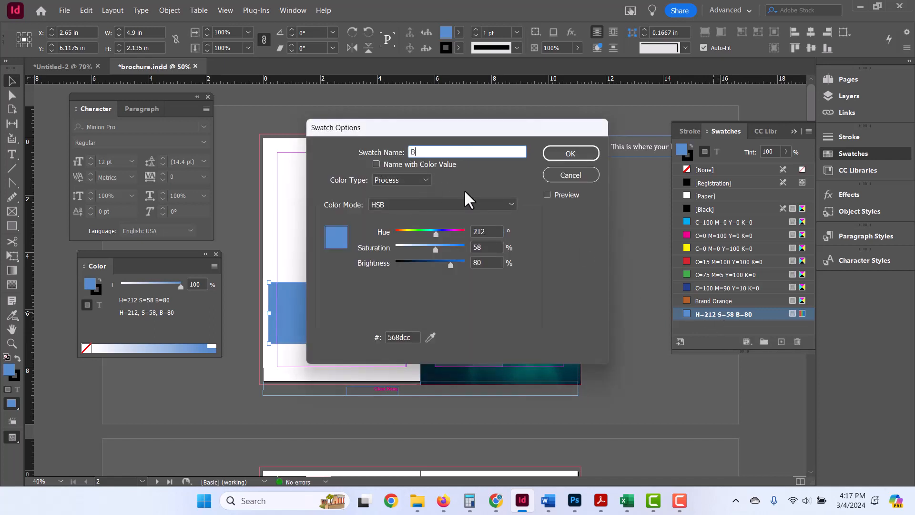
pyautogui.write('rand Blue')
pyautogui.click(436, 204)
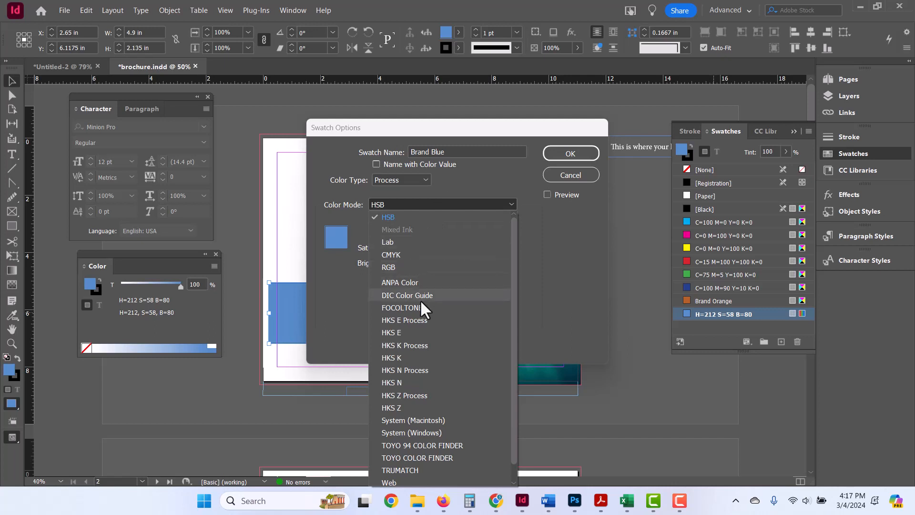
pyautogui.click(425, 253)
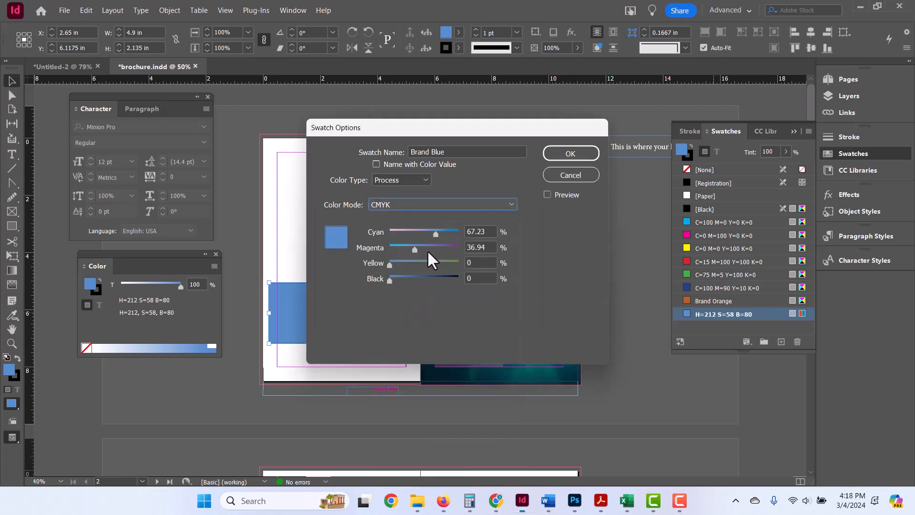
pyautogui.click(582, 153)
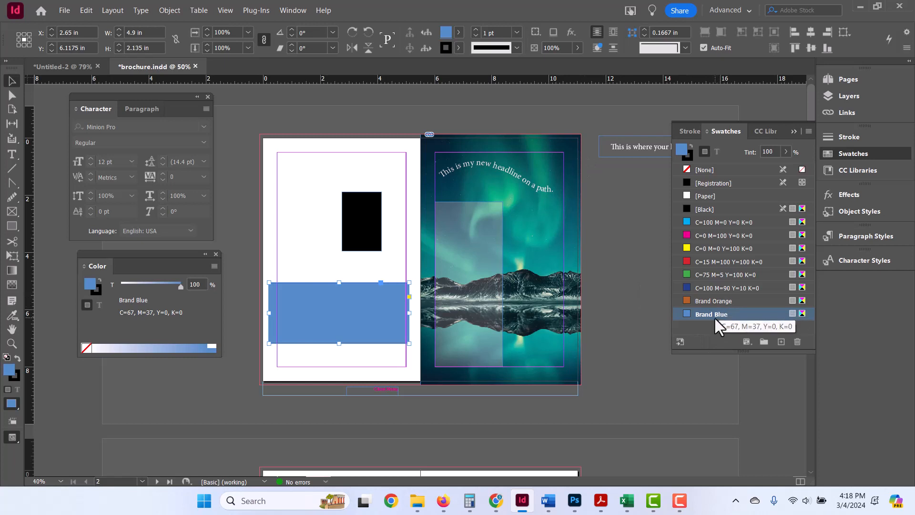
# Bring up the gradient settings and apply a linear gradient to the blue rectangle.
pyautogui.click(330, 358)
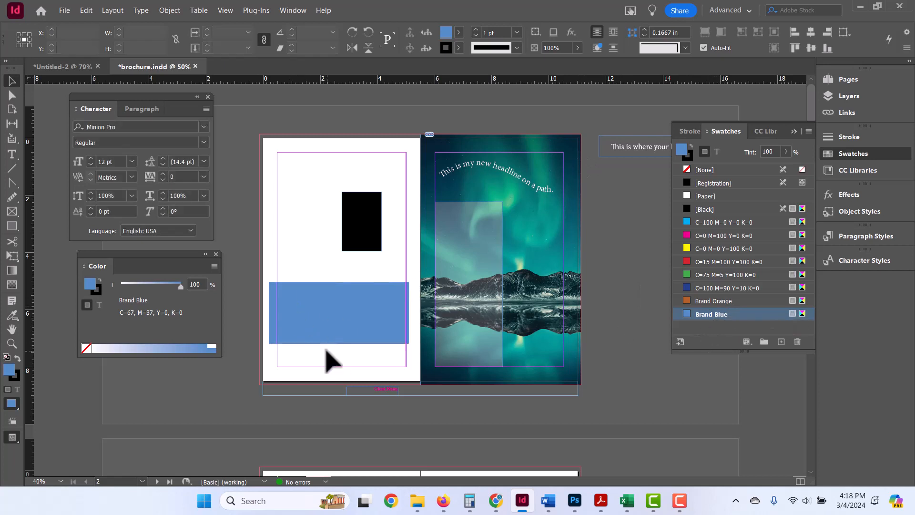
pyautogui.doubleClick(12, 270)
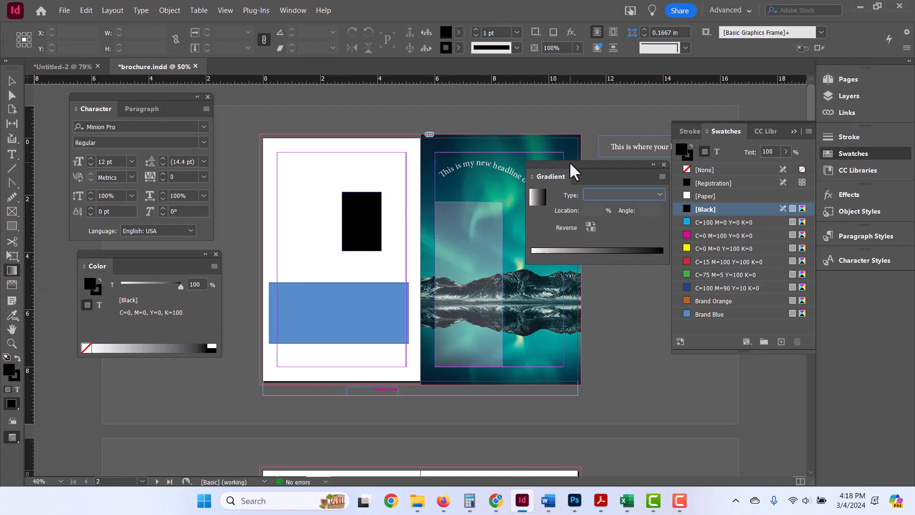
pyautogui.moveTo(569, 161); pyautogui.dragTo(546, 160)
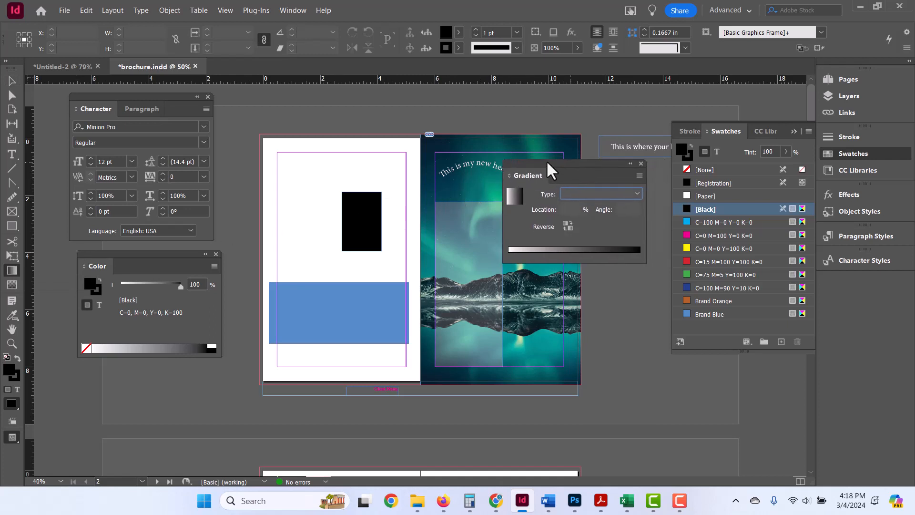
pyautogui.click(292, 10)
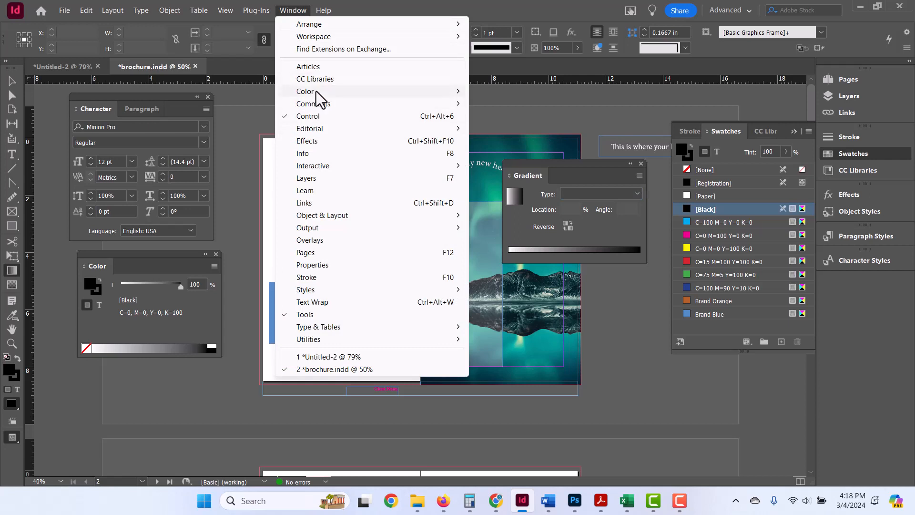
pyautogui.moveTo(316, 91)
pyautogui.click(597, 164)
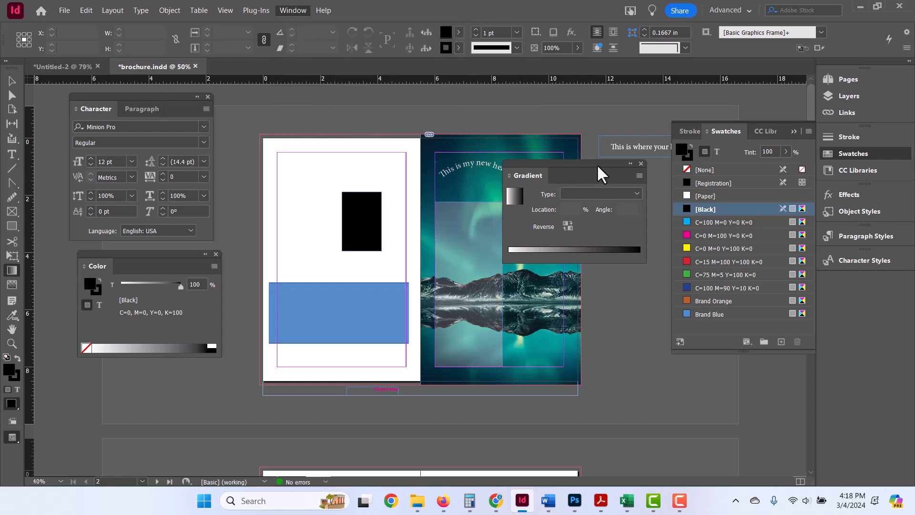
pyautogui.click(357, 322)
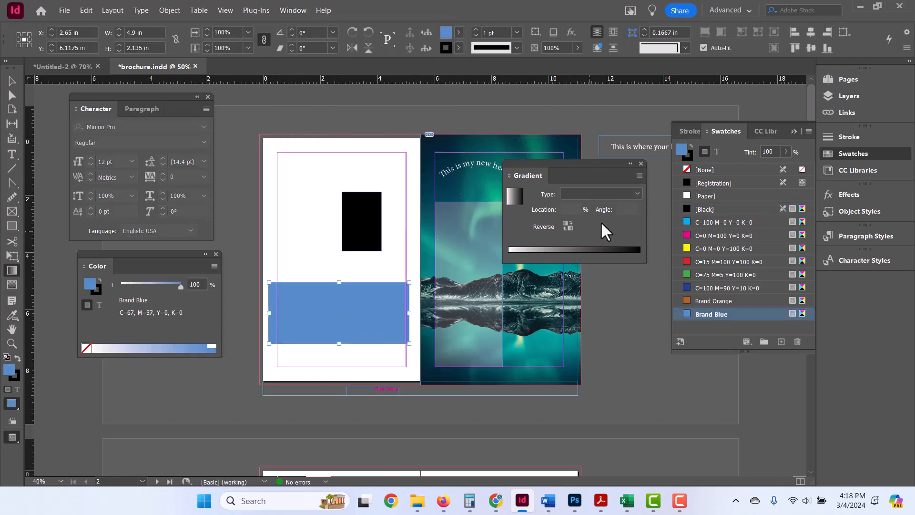
pyautogui.click(636, 193)
pyautogui.click(622, 204)
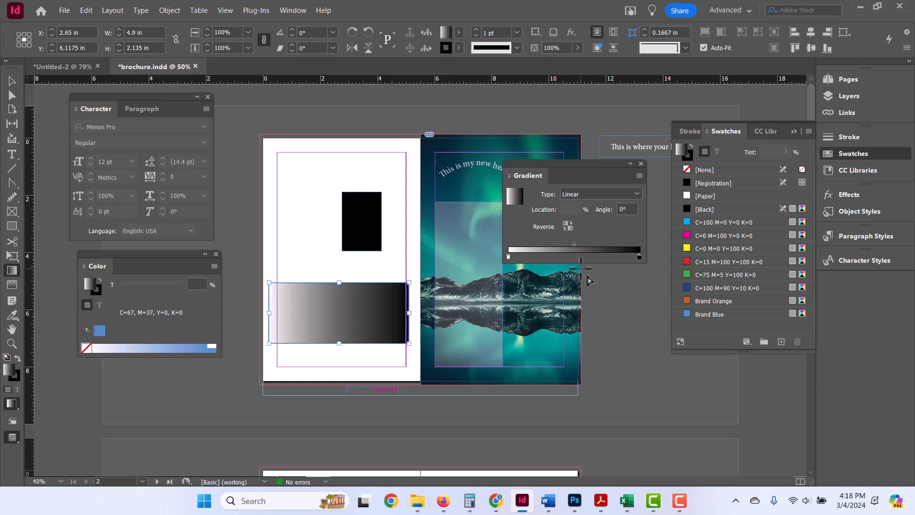
# Replace the gradient's black end stop with Brand Blue at about 99% and its white start stop with Brand Orange.
pyautogui.click(507, 256)
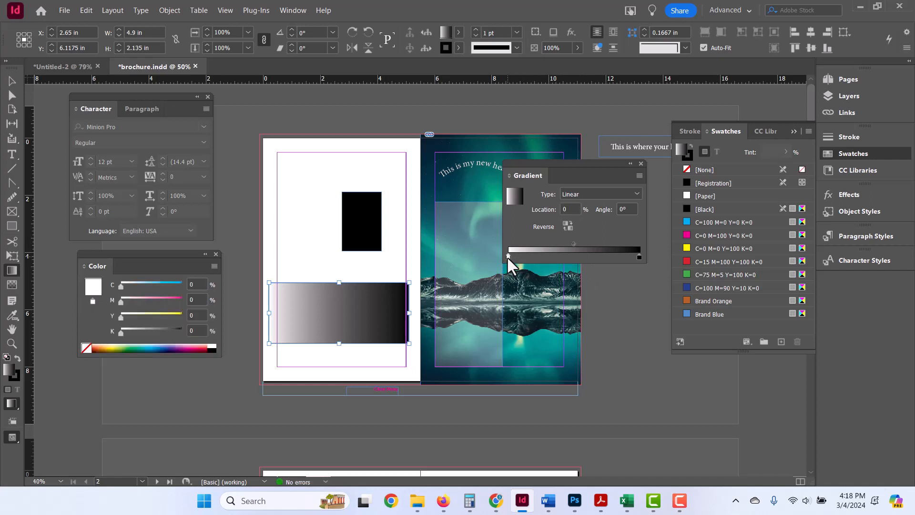
pyautogui.click(638, 256)
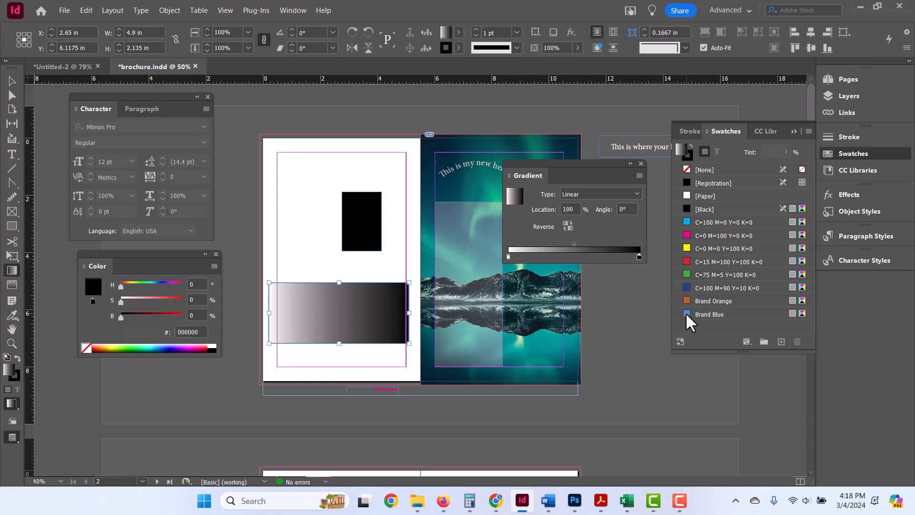
pyautogui.moveTo(685, 313); pyautogui.dragTo(614, 257)
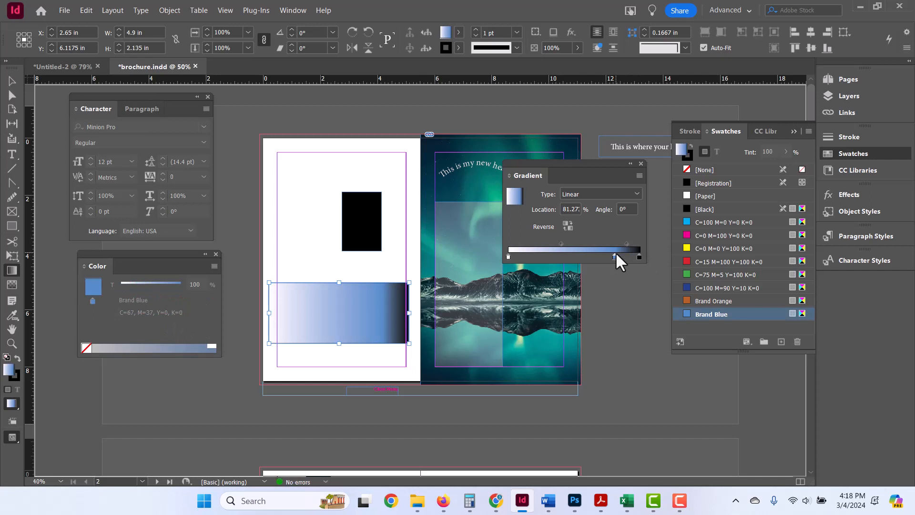
pyautogui.click(639, 256)
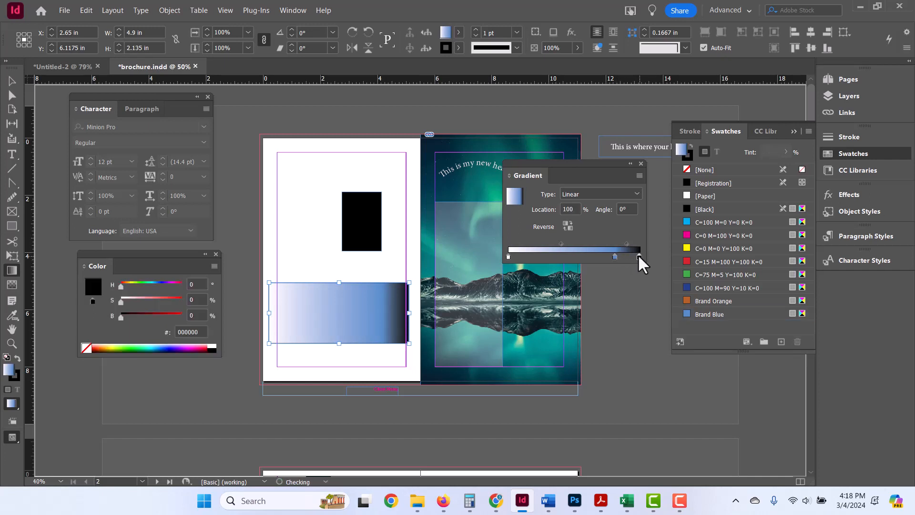
pyautogui.moveTo(638, 257); pyautogui.dragTo(637, 310)
pyautogui.click(614, 256)
pyautogui.moveTo(614, 256); pyautogui.dragTo(639, 257)
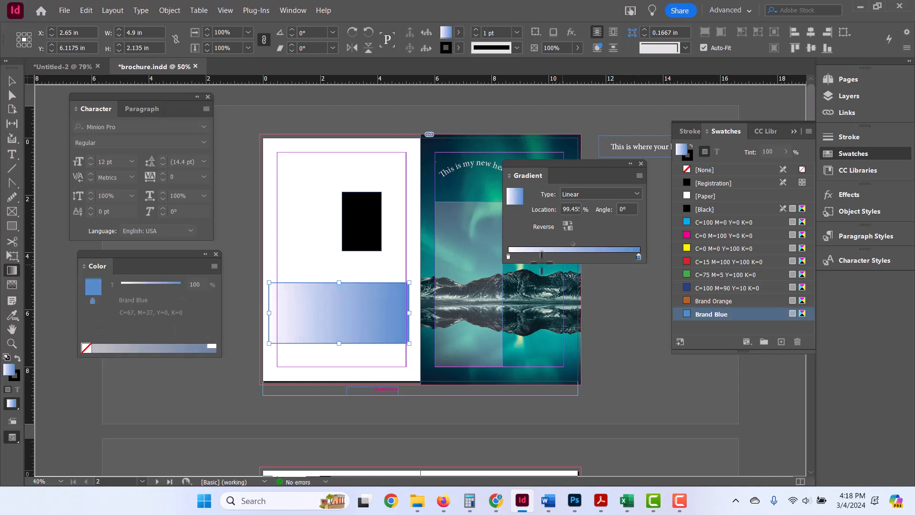
pyautogui.click(508, 256)
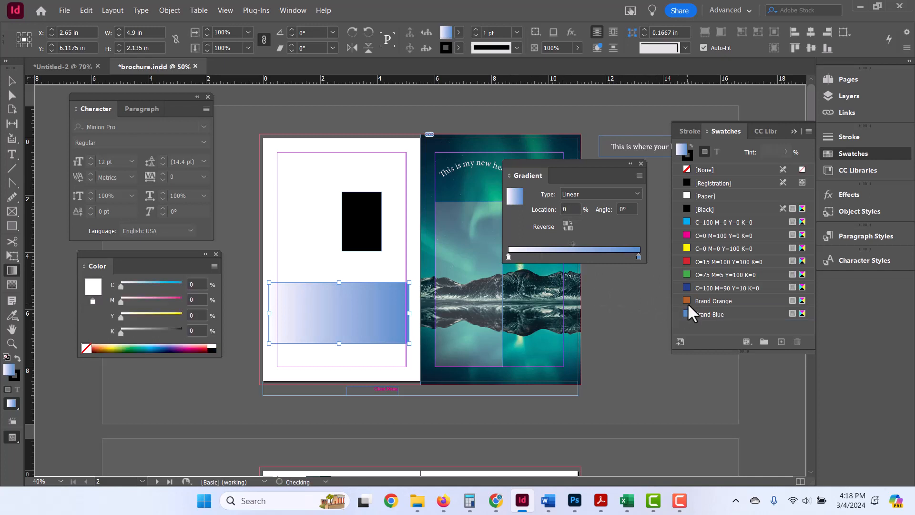
pyautogui.moveTo(685, 300); pyautogui.dragTo(507, 258)
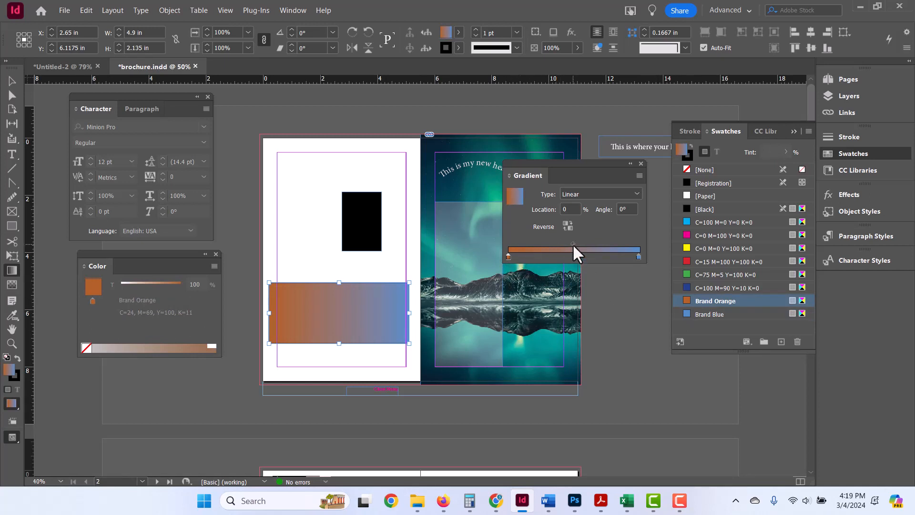
# Shift the gradient's midpoint to about 18% and add another color stop at about 49%.
pyautogui.moveTo(572, 244); pyautogui.dragTo(532, 242)
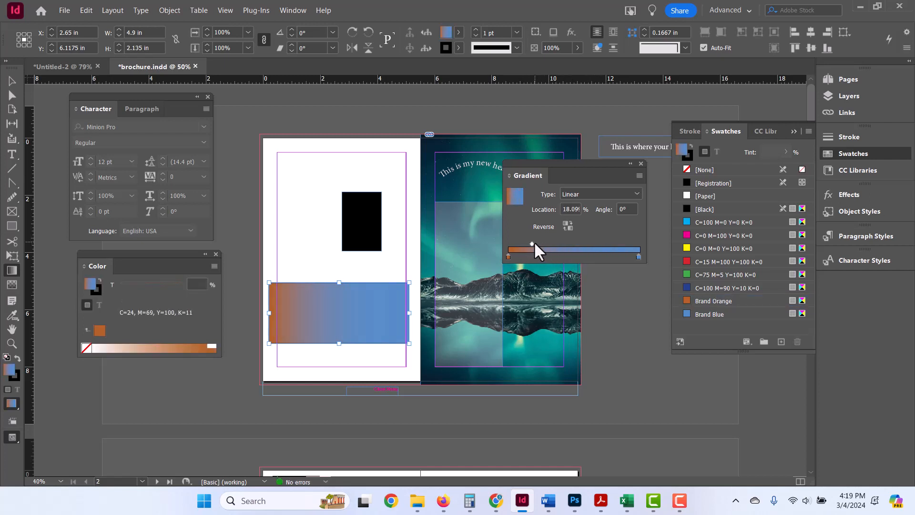
pyautogui.click(572, 254)
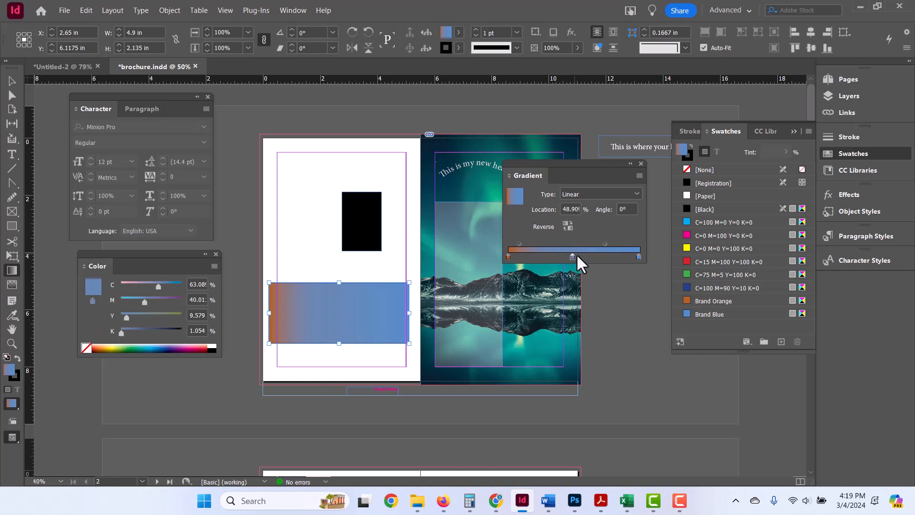
# Color the gradient's middle stop with the C=0 M=0 Y=100 K=0 swatch and save the gradient as a swatch named Brand Gradient.
pyautogui.moveTo(689, 246); pyautogui.dragTo(572, 256)
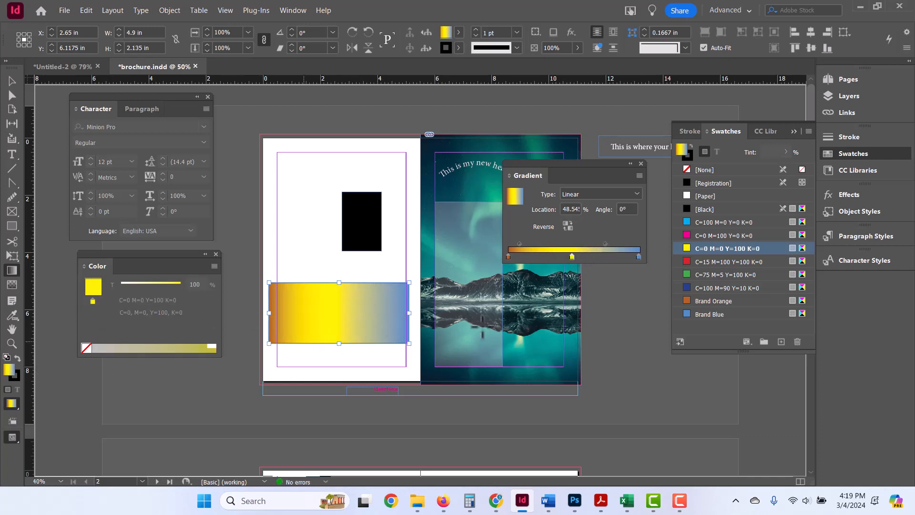
pyautogui.click(781, 341)
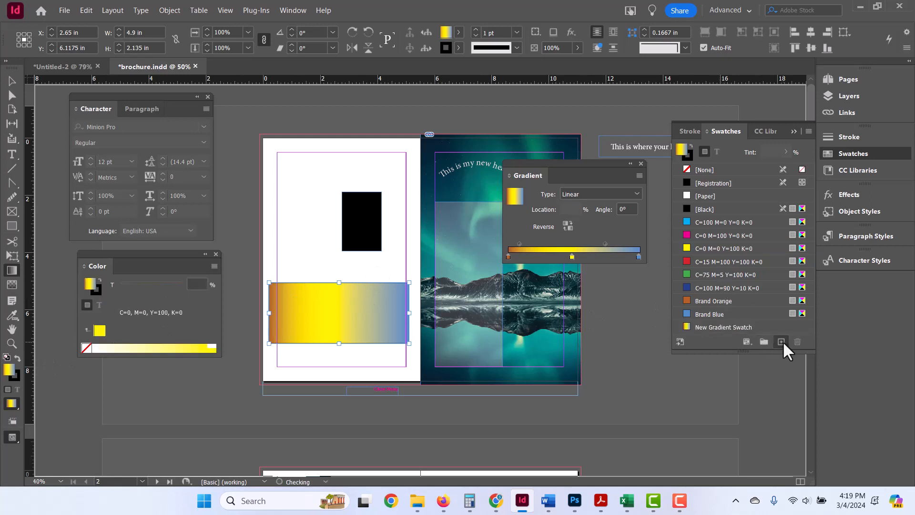
pyautogui.doubleClick(721, 326)
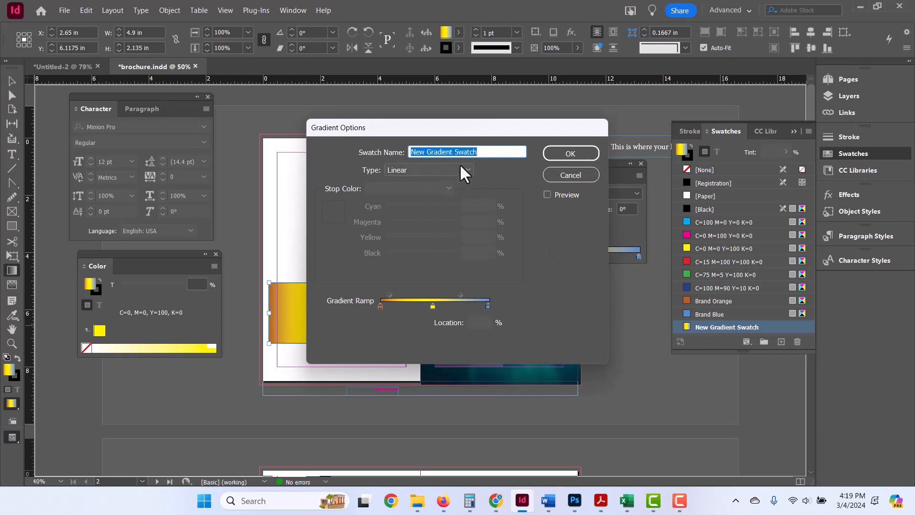
pyautogui.write('Brand Gradient')
pyautogui.press('Return')
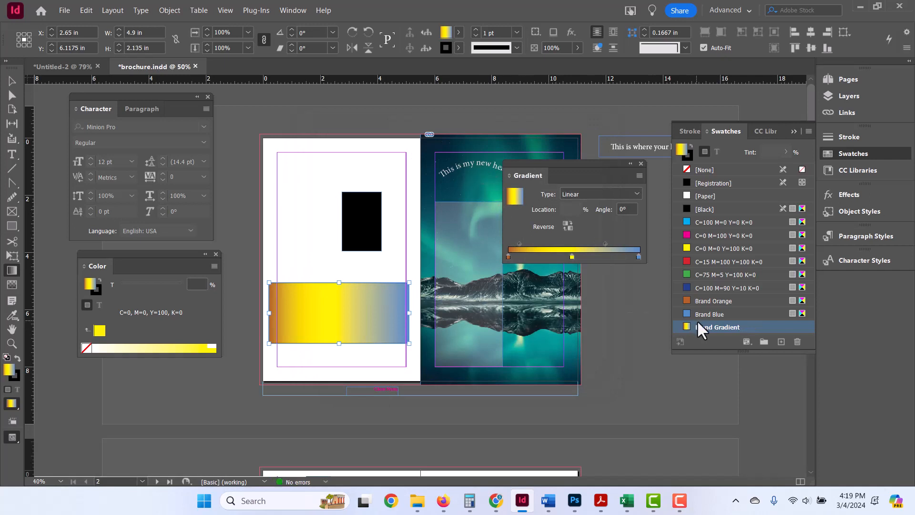
# Lengthen the Swatches panel and move the Gradient panel higher, away from the middle of the aurora photo.
pyautogui.moveTo(806, 352); pyautogui.dragTo(805, 392)
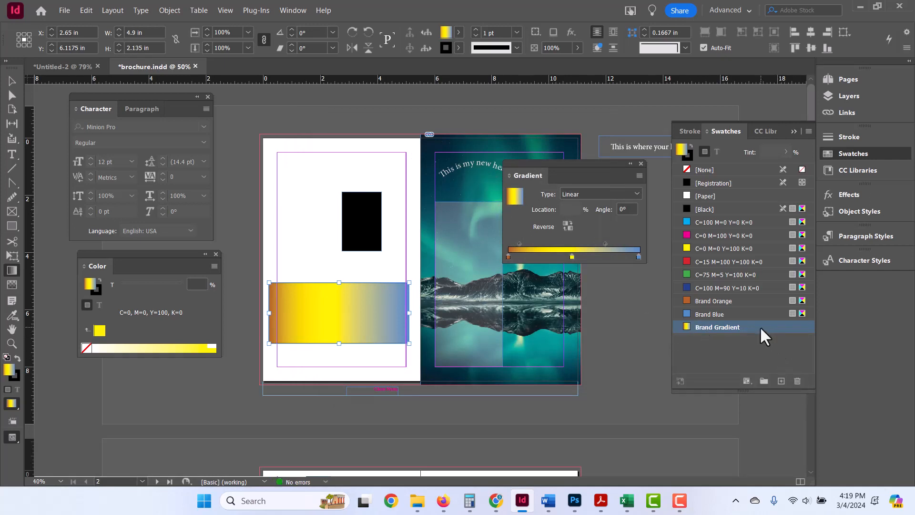
pyautogui.moveTo(614, 160); pyautogui.dragTo(631, 90)
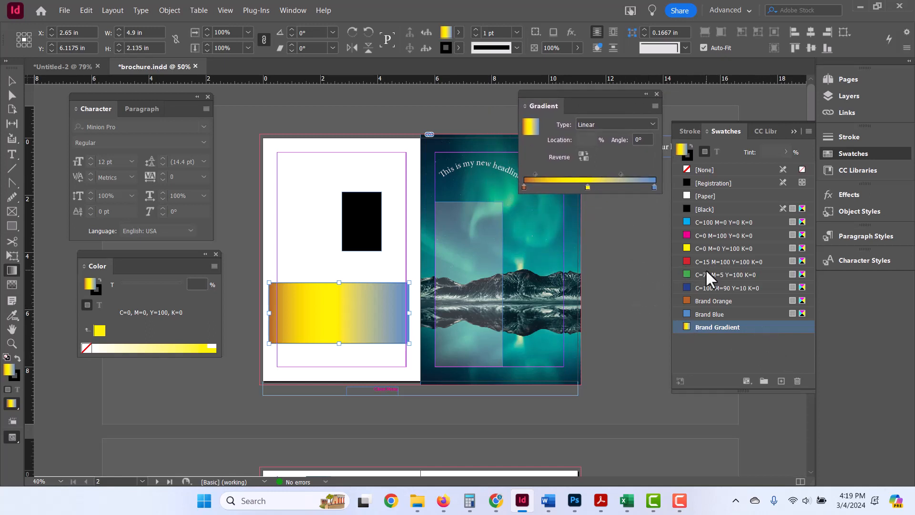